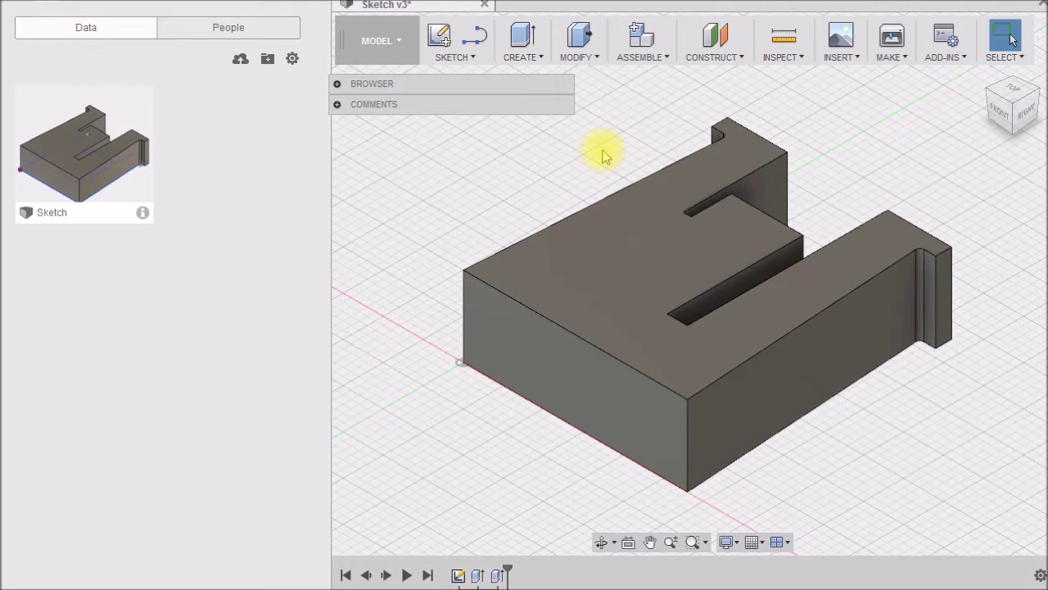
pyautogui.click(541, 58)
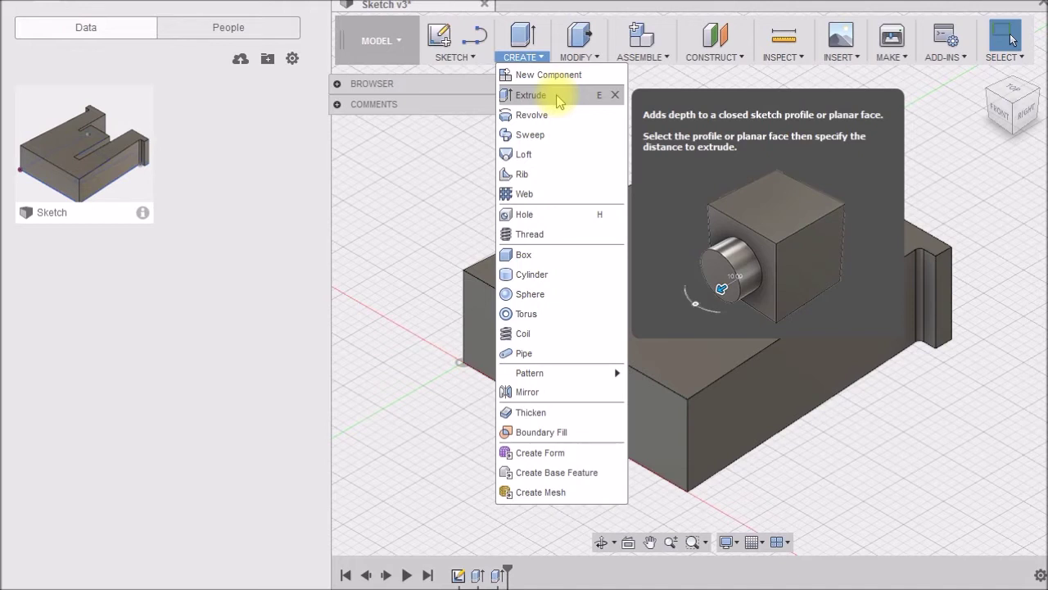
pyautogui.click(485, 63)
pyautogui.click(480, 59)
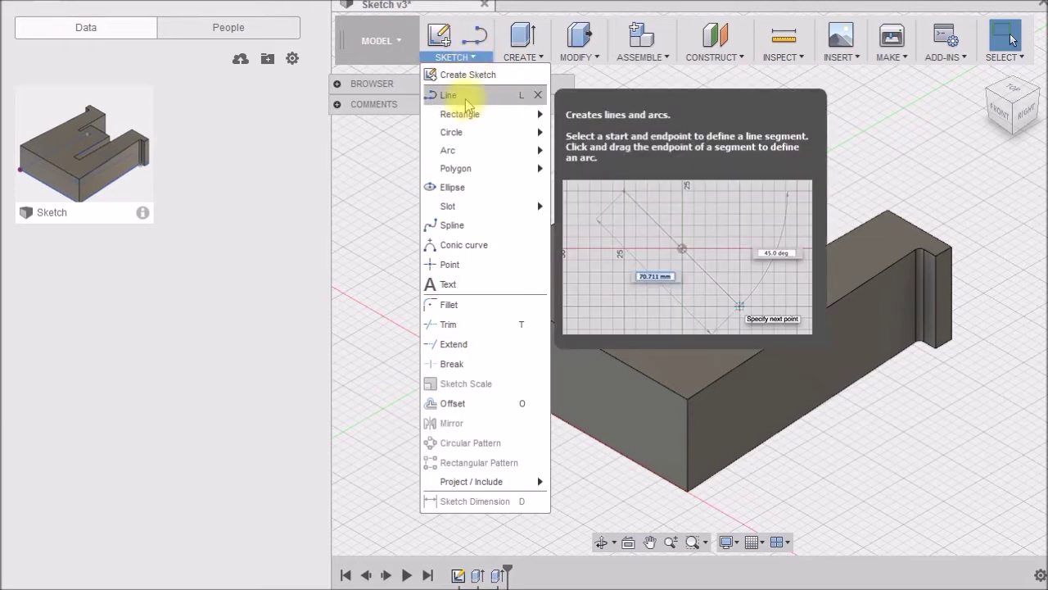
pyautogui.click(592, 451)
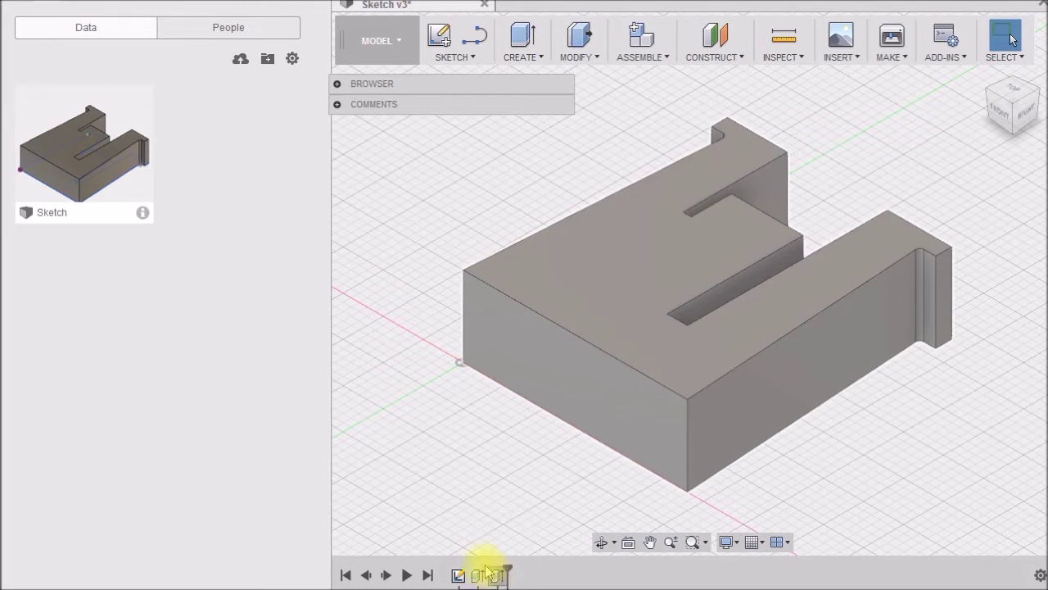
# - Turn on the visibility of Sketch4 and look at the dimensioned clip profile upright from the top
pyautogui.click(477, 575)
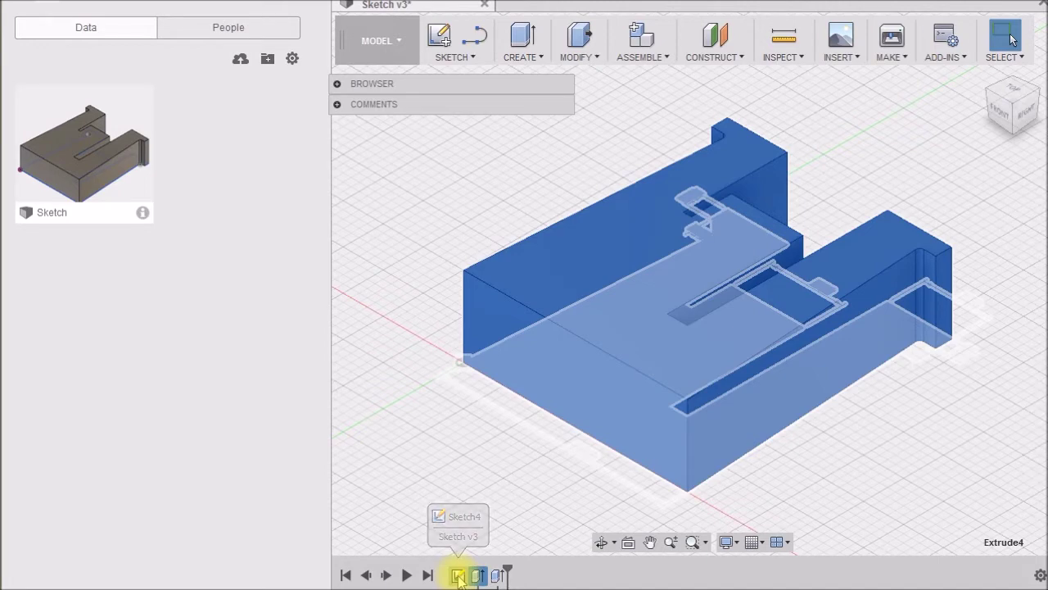
pyautogui.click(458, 576)
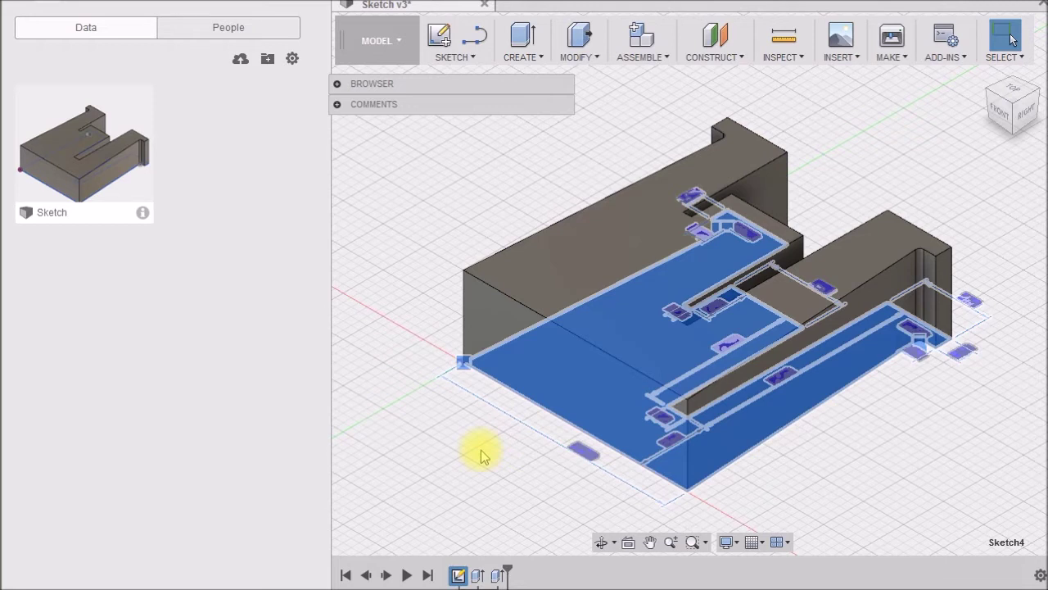
pyautogui.click(335, 84)
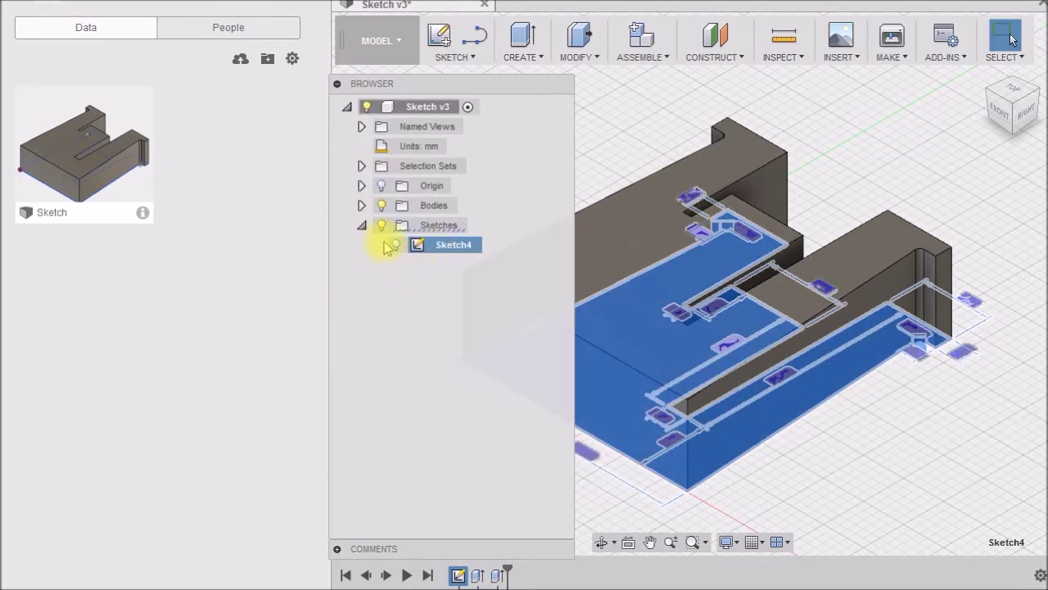
pyautogui.click(397, 245)
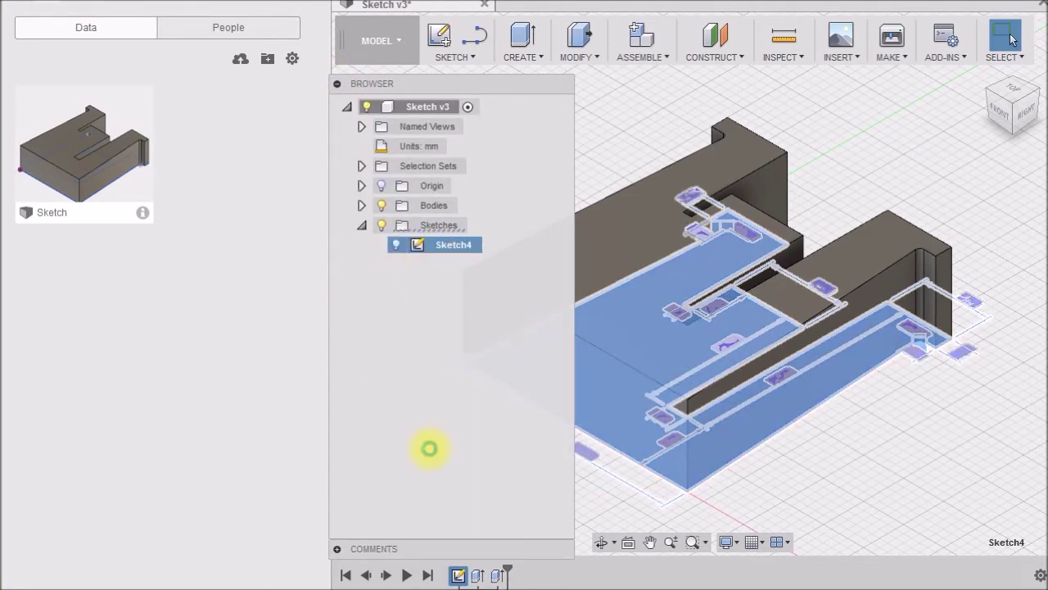
pyautogui.click(1013, 89)
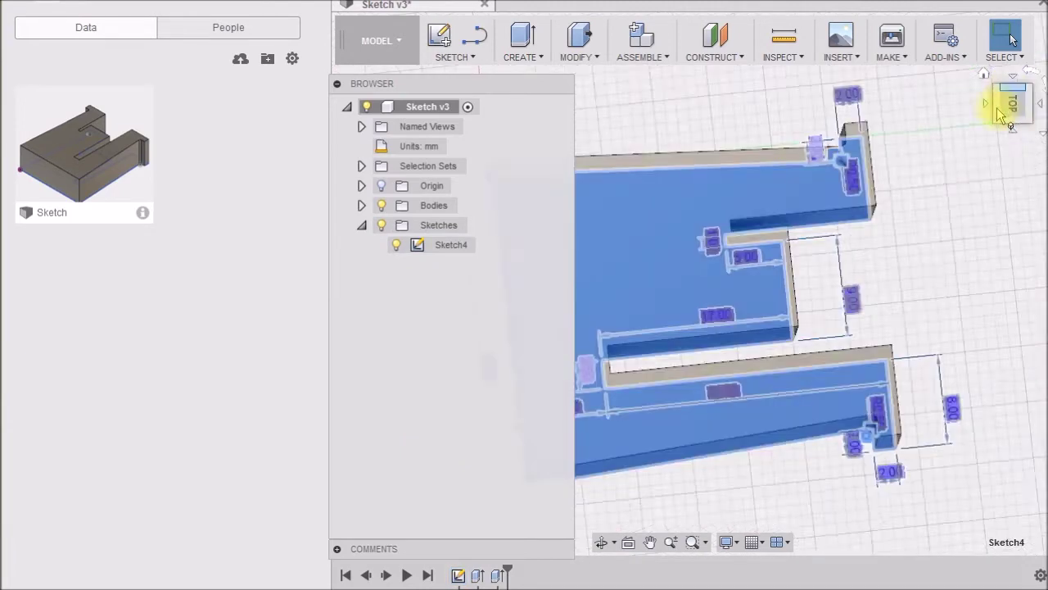
pyautogui.click(1032, 82)
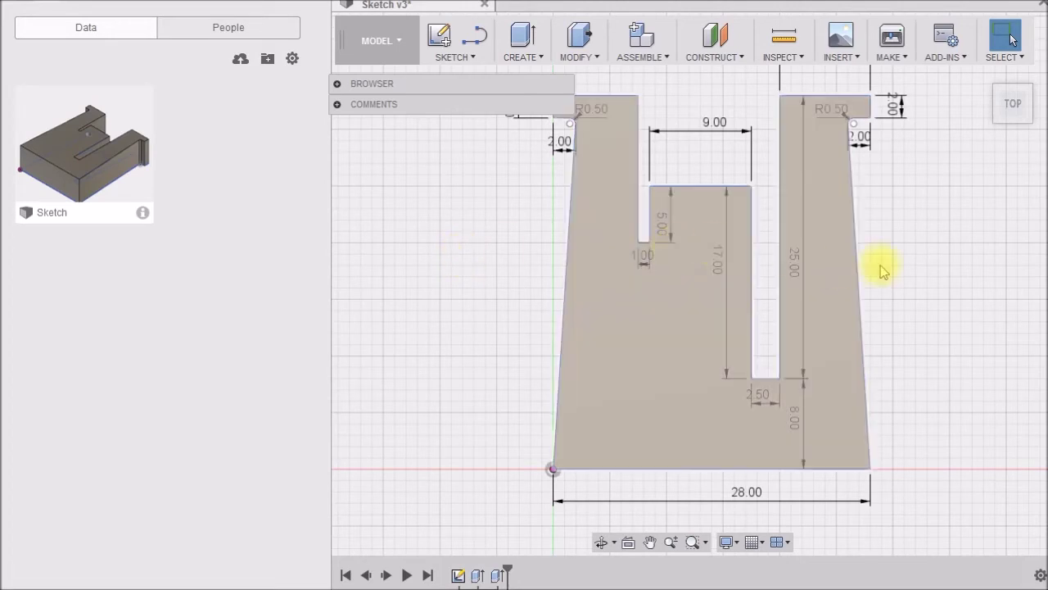
pyautogui.scroll(-2, 952, 263)
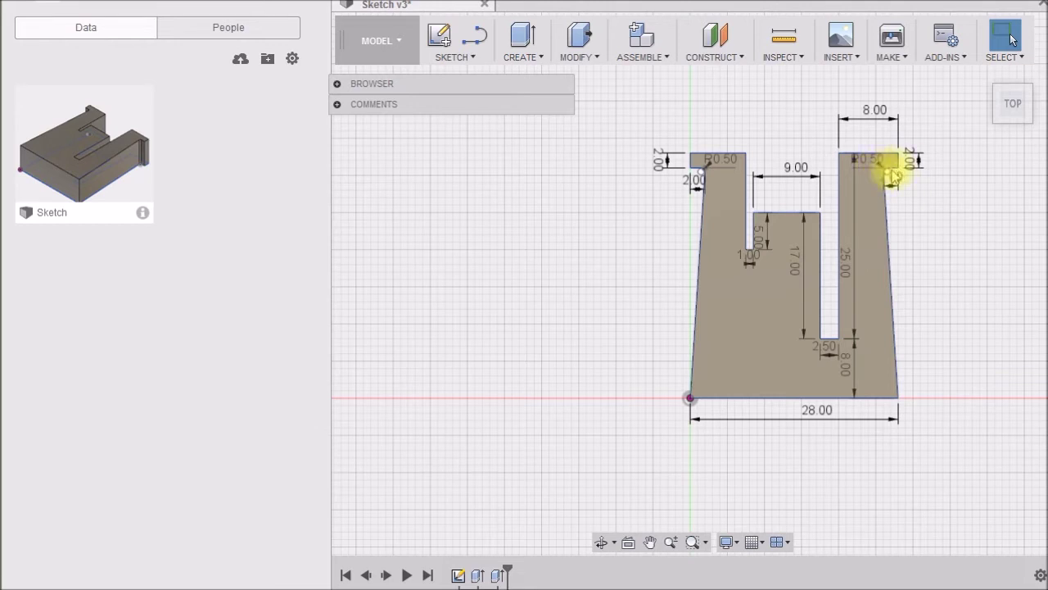
pyautogui.click(470, 57)
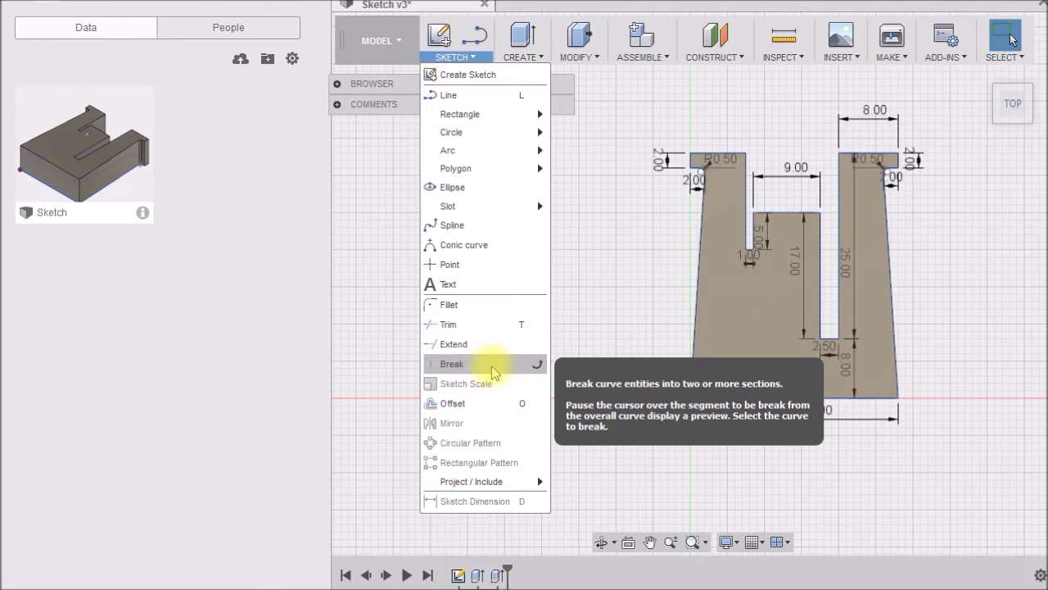
pyautogui.click(950, 409)
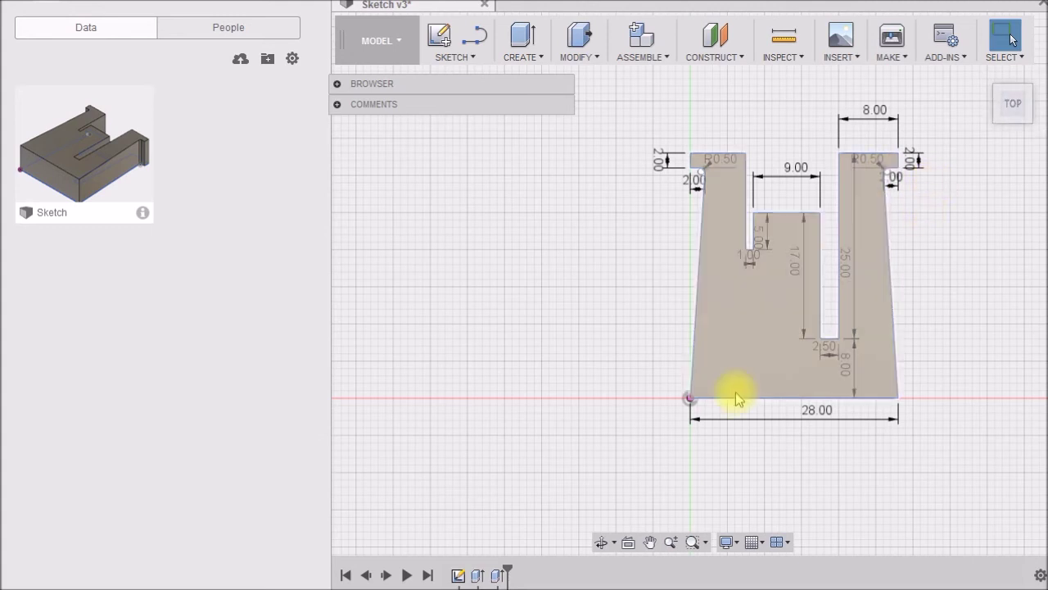
# - Highlight the extrusion that forms the clip body and return the model to the home view
pyautogui.click(501, 575)
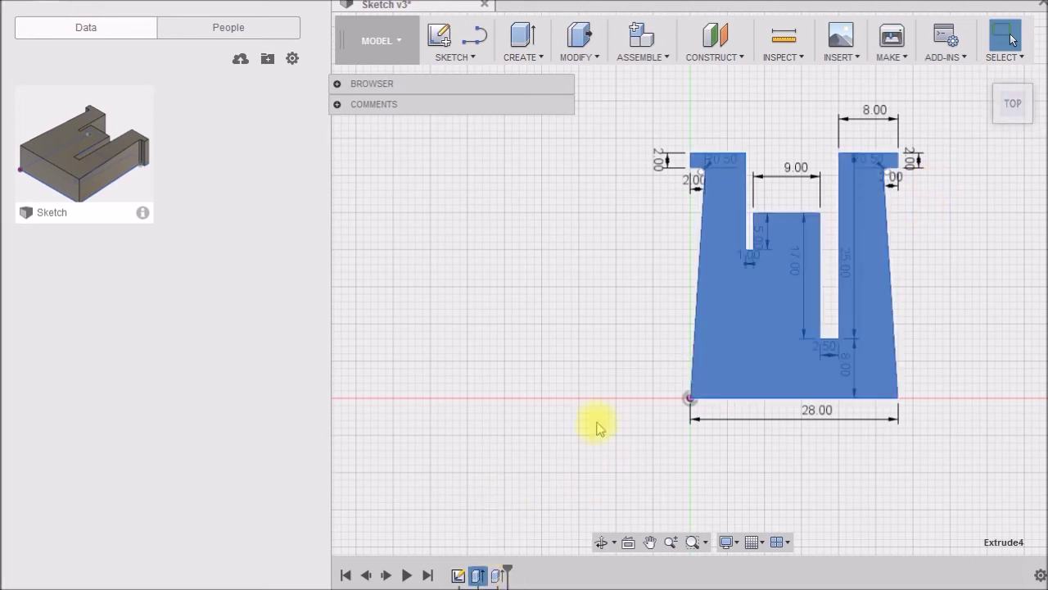
pyautogui.moveTo(993, 96)
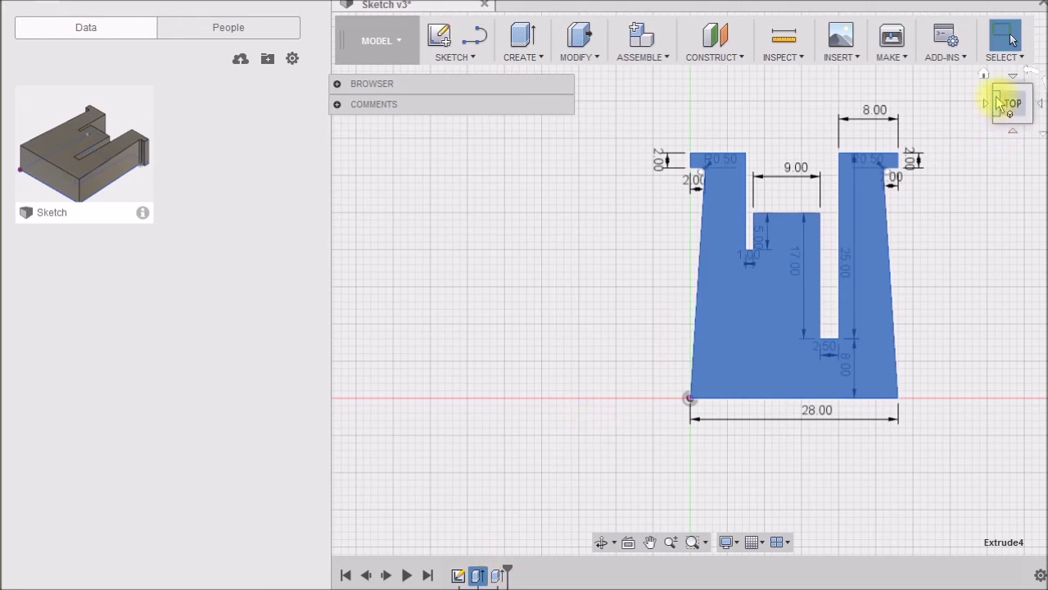
pyautogui.click(983, 78)
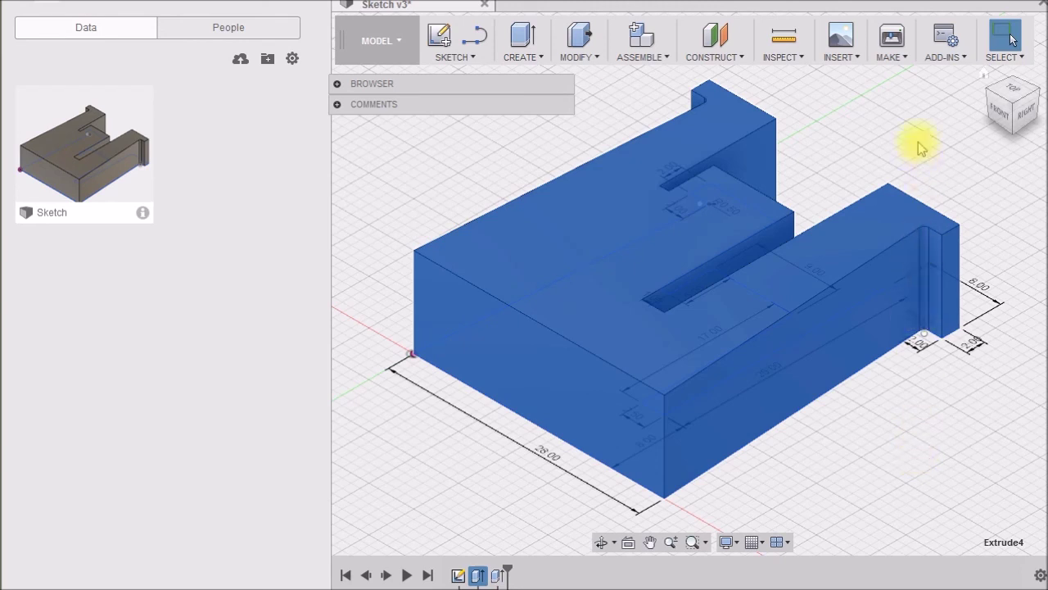
# - Set up a 3D print of the clip body with Cura as the print utility, and close the setup without sending
pyautogui.click(904, 59)
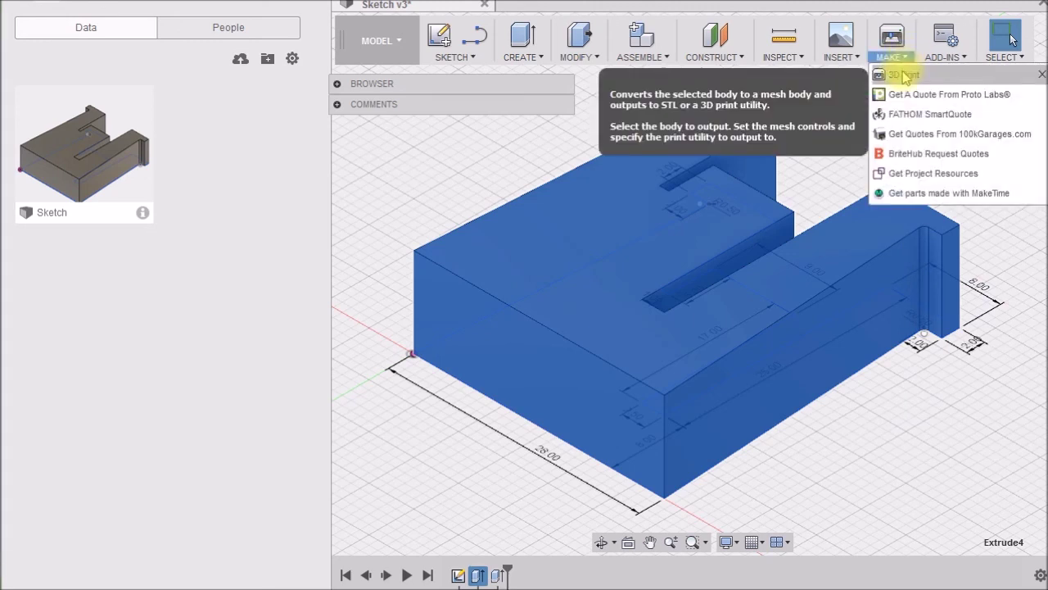
pyautogui.click(905, 76)
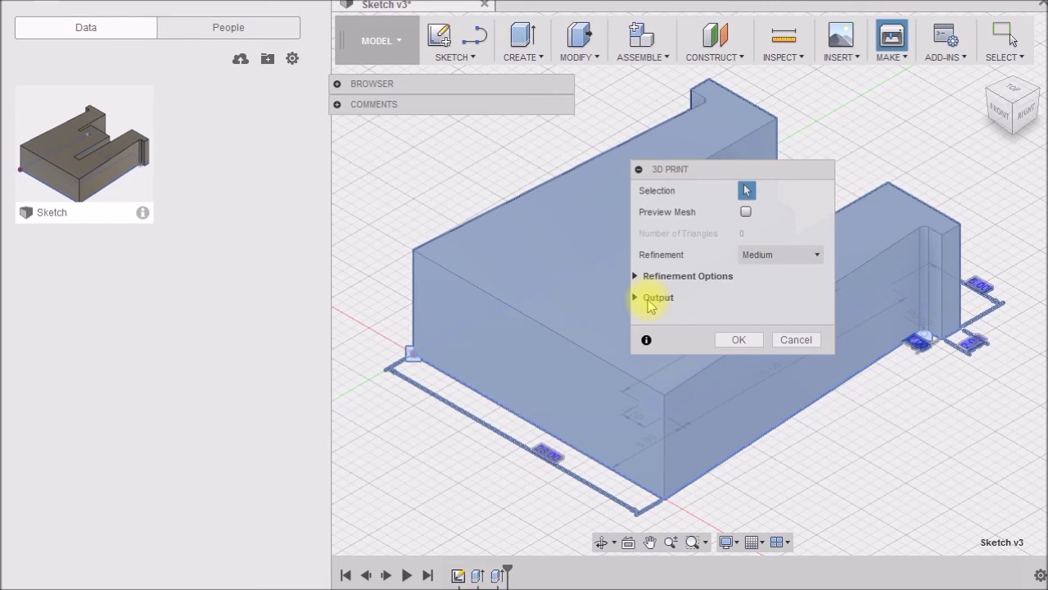
pyautogui.click(649, 300)
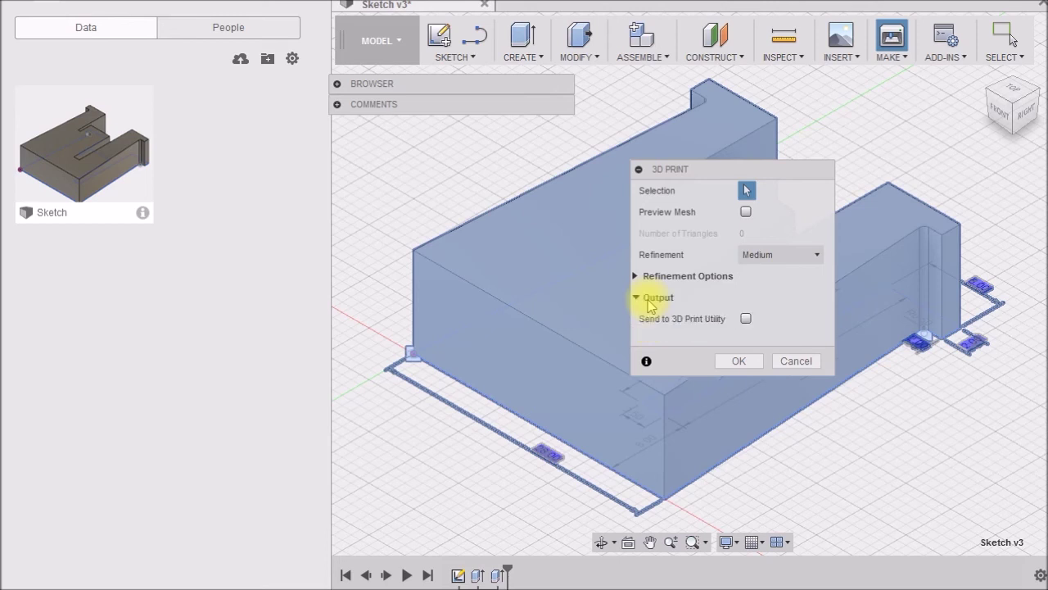
pyautogui.click(746, 318)
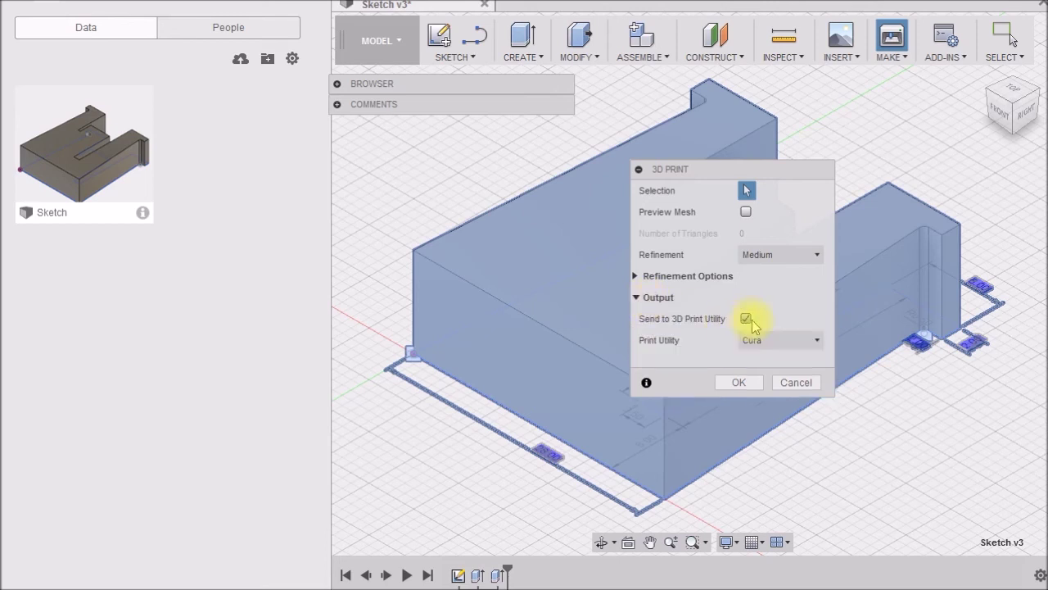
pyautogui.click(817, 344)
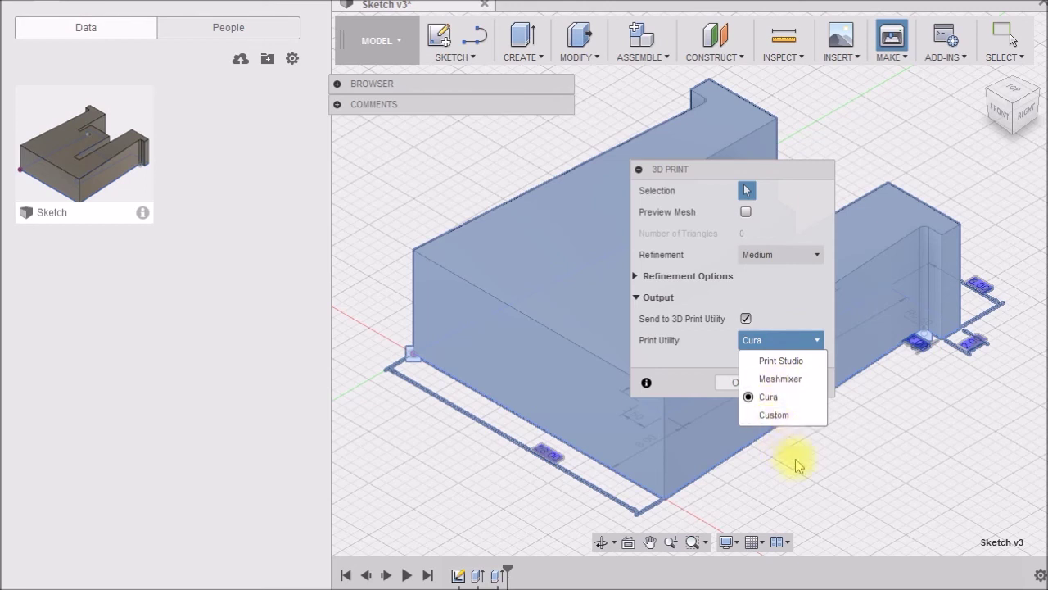
pyautogui.click(768, 396)
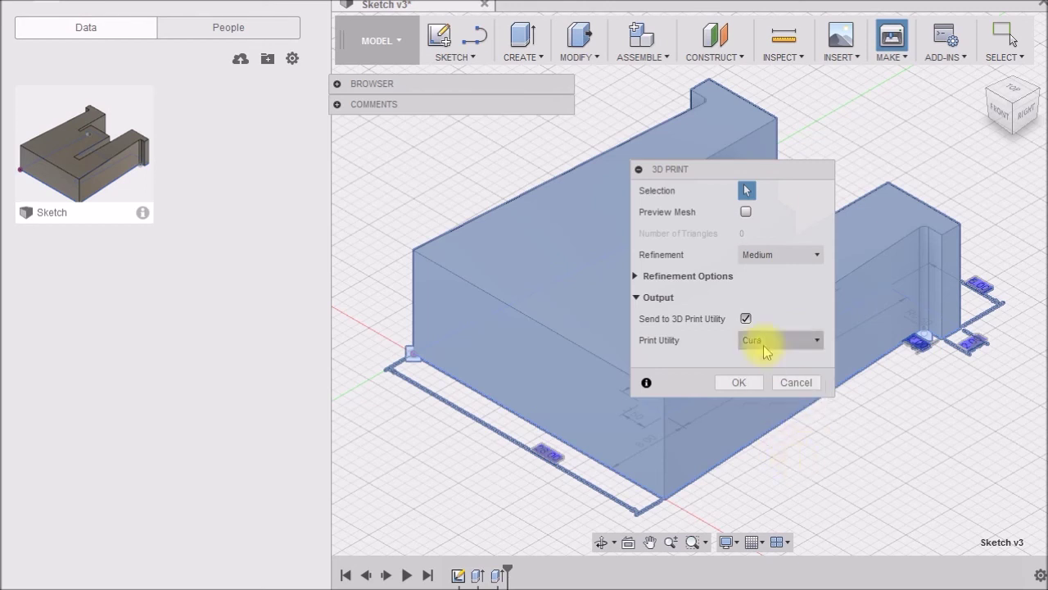
pyautogui.click(737, 382)
pyautogui.click(520, 332)
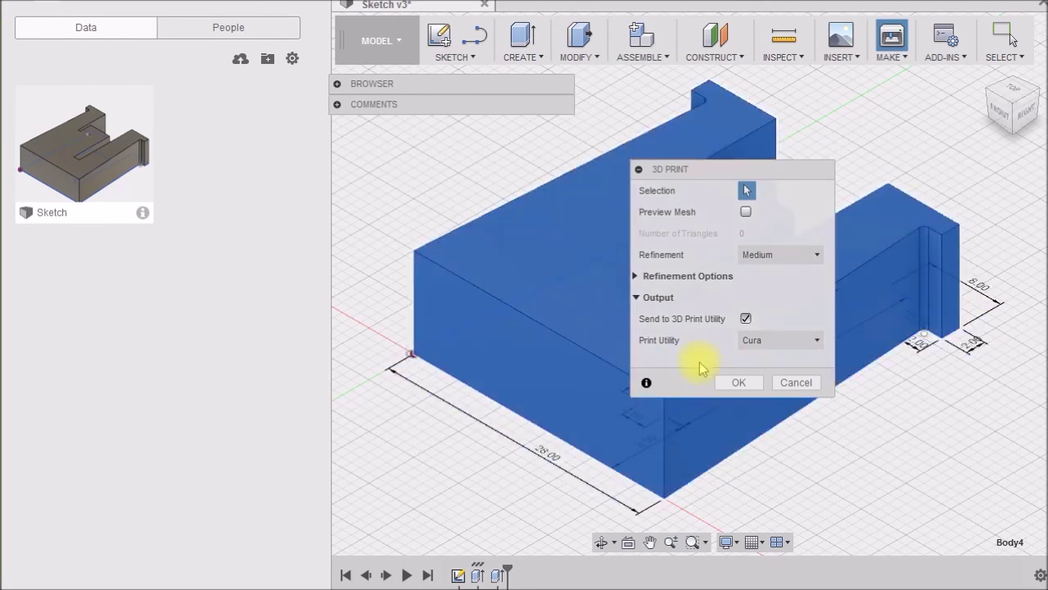
pyautogui.click(796, 382)
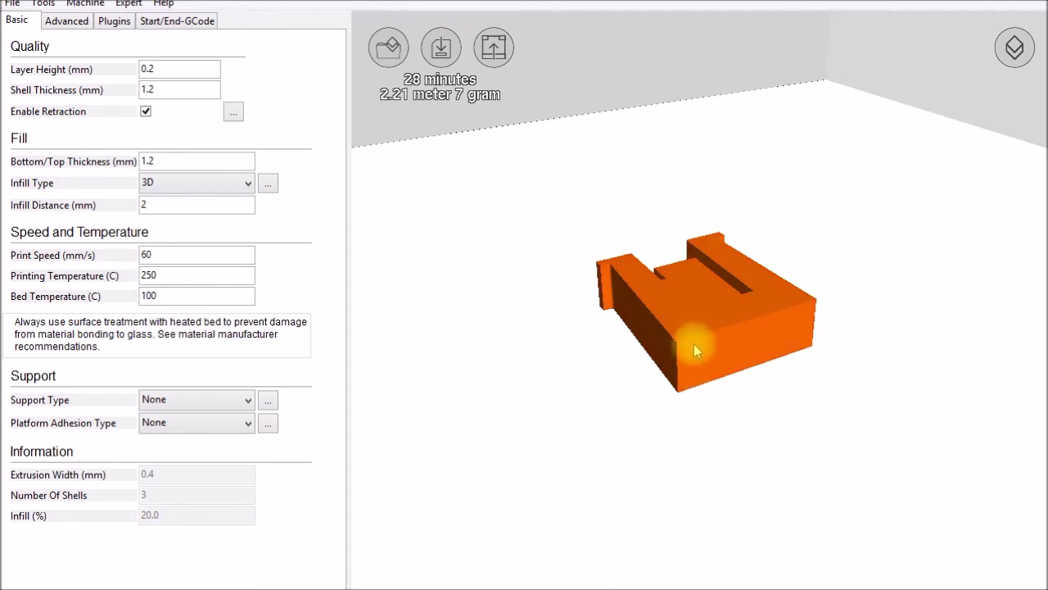
# - Select the clip on the print bed and unlock uniform scaling for it
pyautogui.click(682, 324)
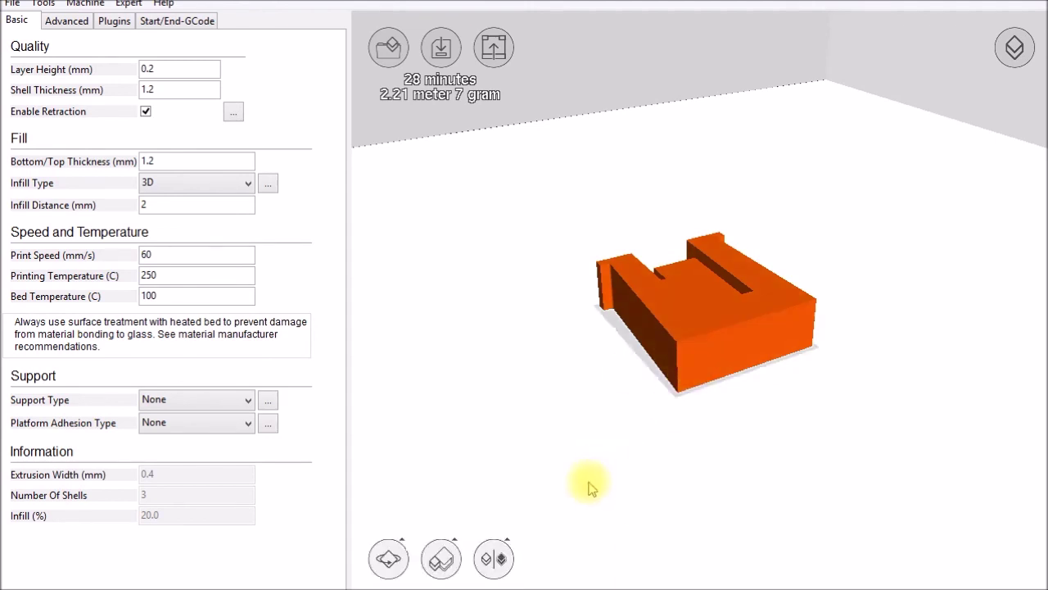
pyautogui.click(440, 560)
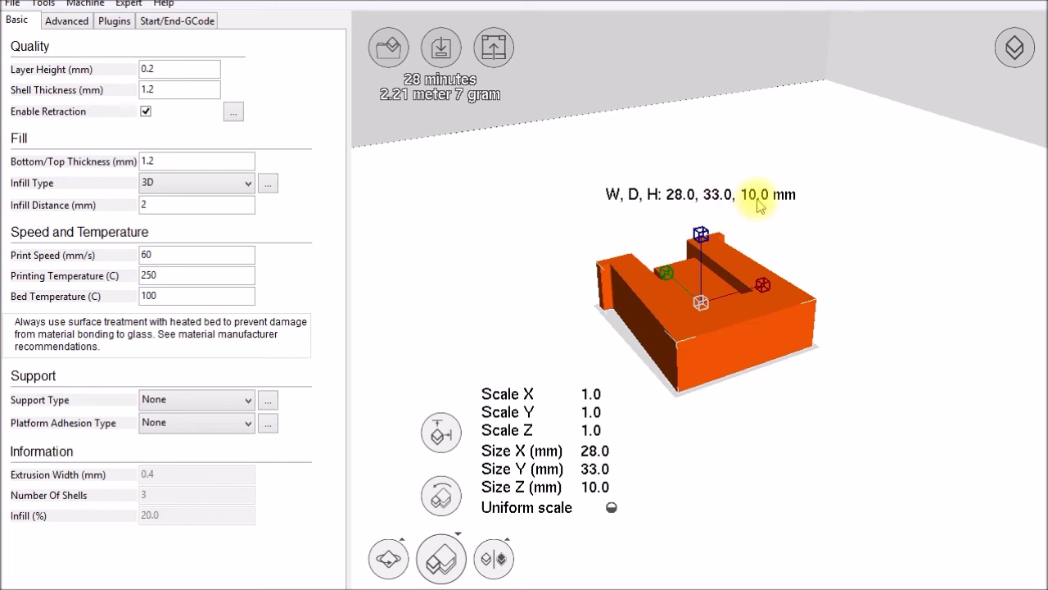
pyautogui.click(611, 508)
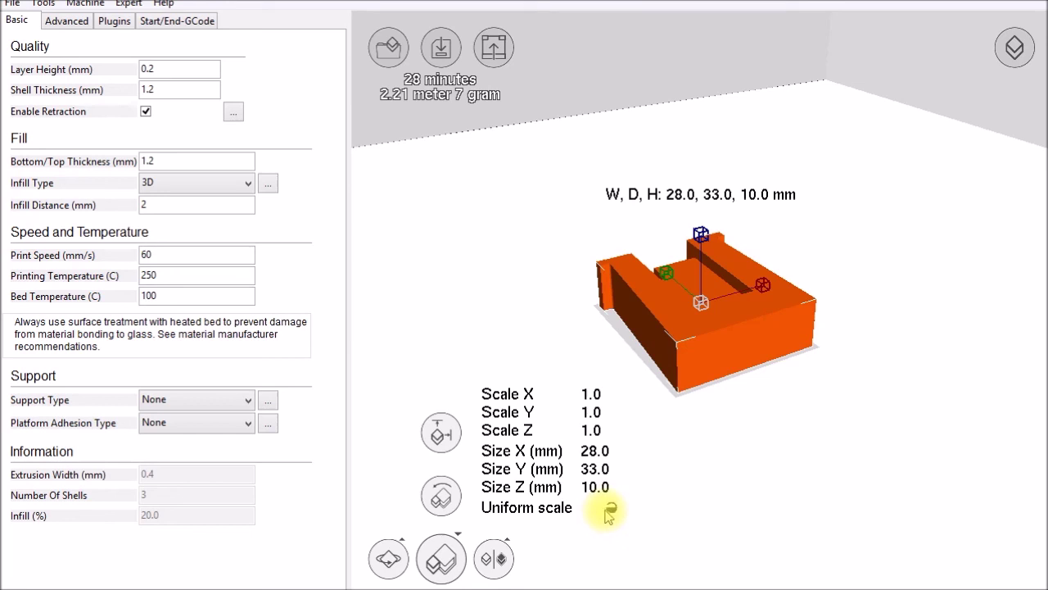
# - Scale the clip along Z only by a factor of 2
pyautogui.click(603, 431)
pyautogui.press('BackSpace')
pyautogui.press('BackSpace')
pyautogui.press('BackSpace')
pyautogui.write('2')
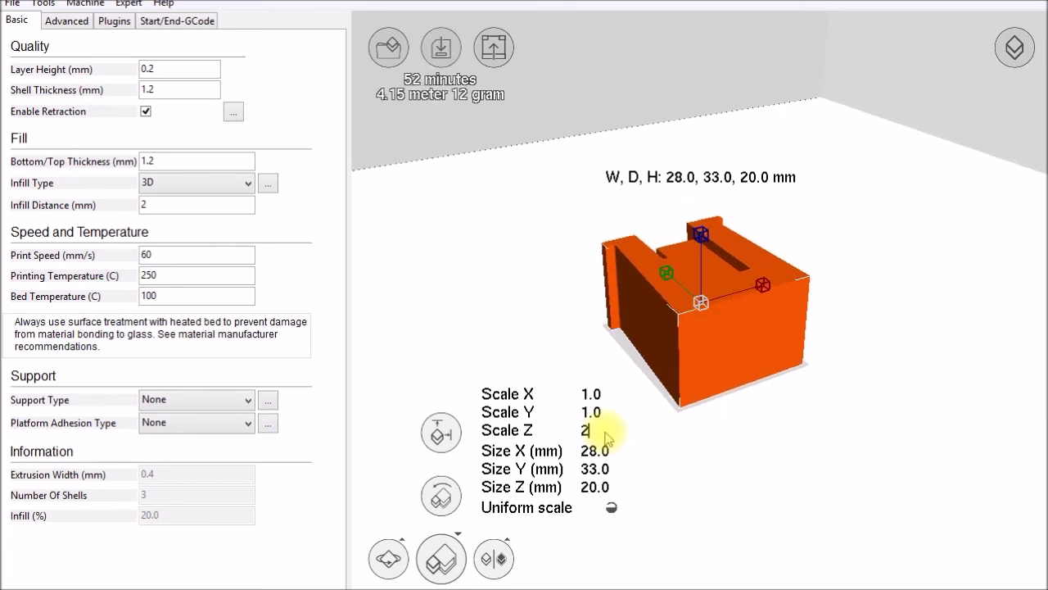
# - Set the clip's Z scale to 7.0
pyautogui.press('BackSpace')
pyautogui.write('7')
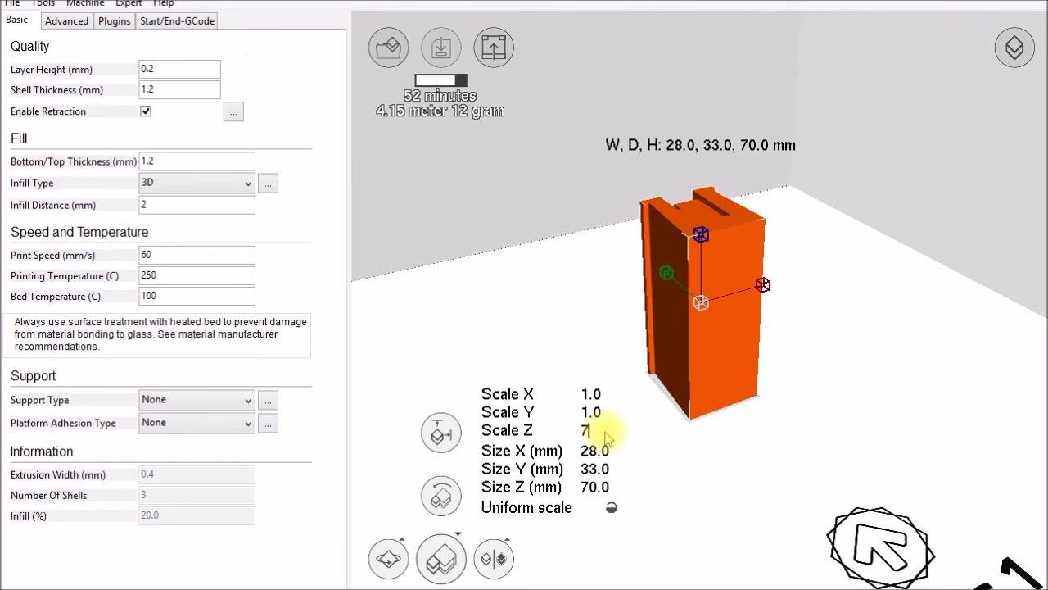
pyautogui.write('.0')
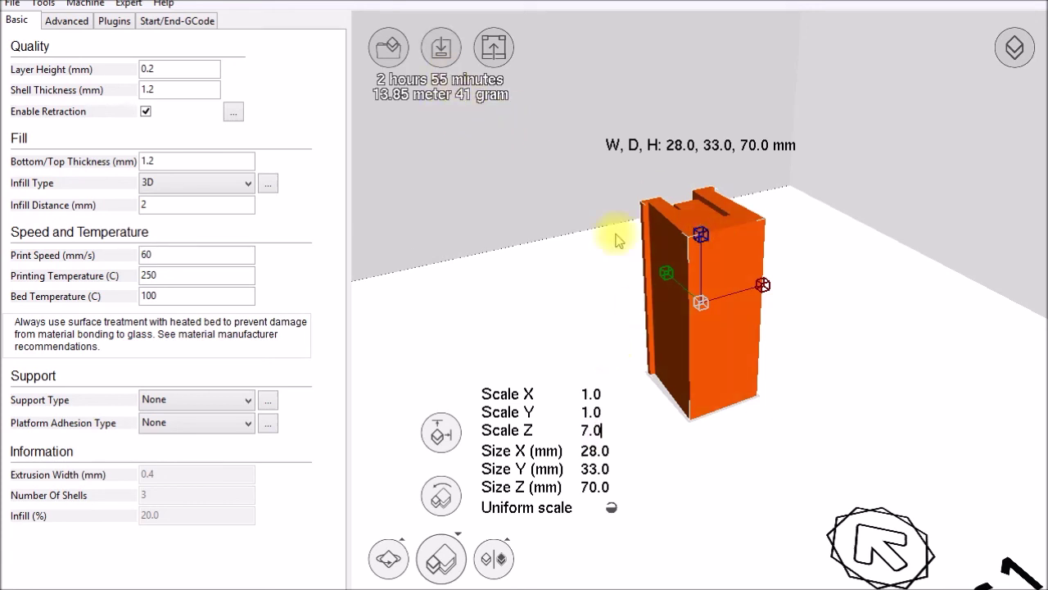
# - View the options for sending the clip's G-code to the Series 1 printer and leave without sending
pyautogui.click(494, 51)
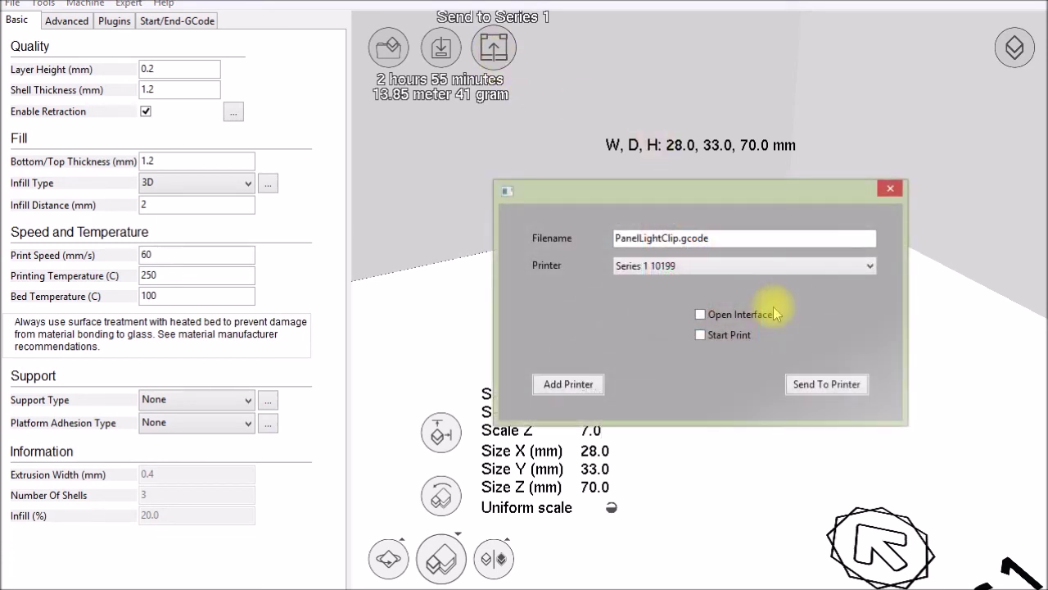
pyautogui.click(889, 190)
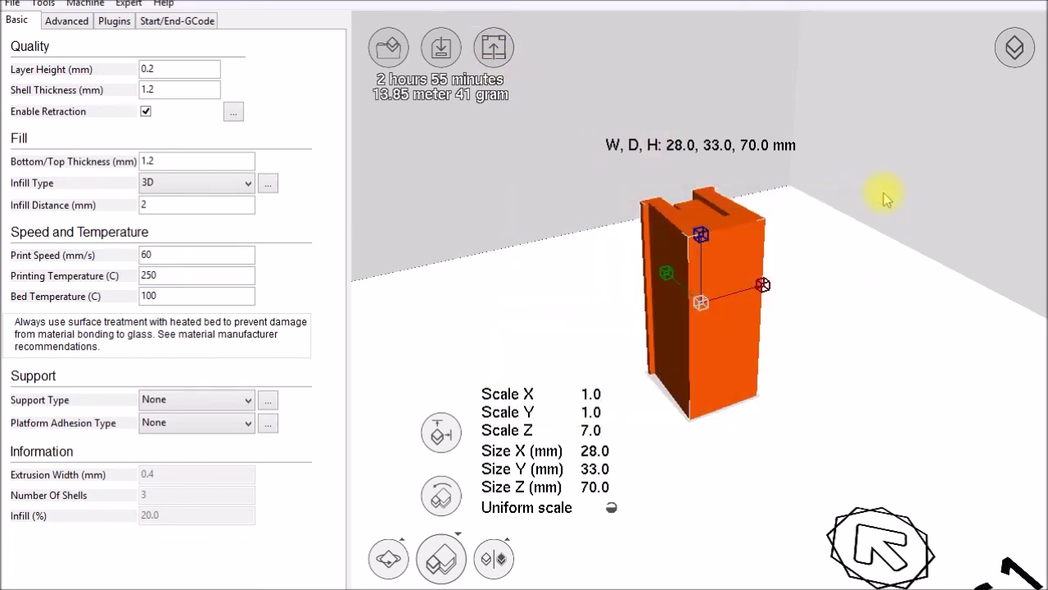